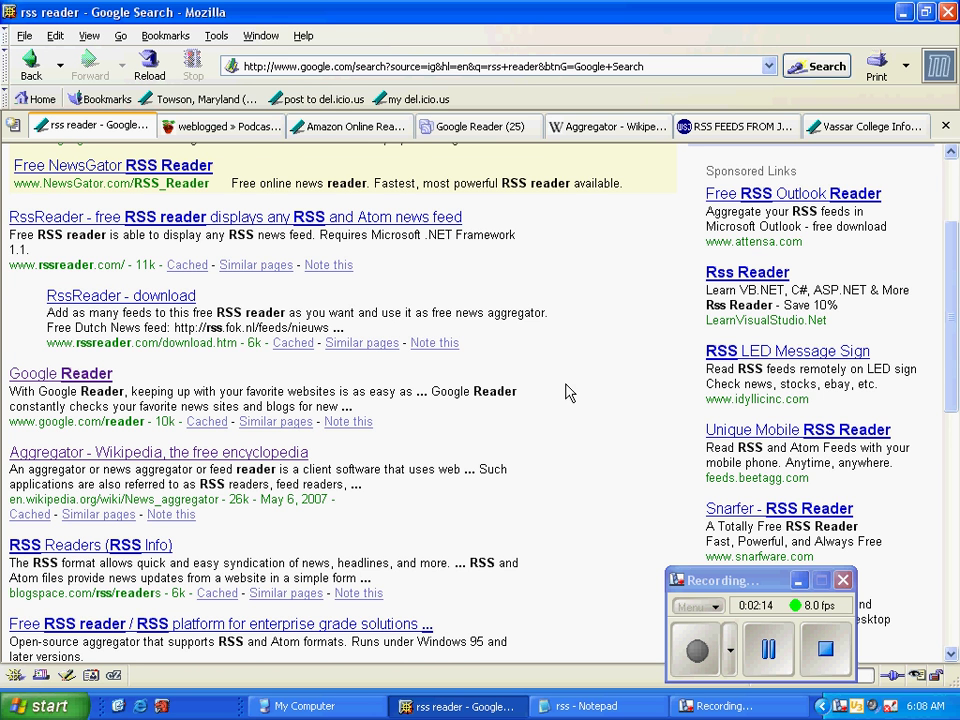
Step: Look through the RSS reader search results and view the open Wikipedia article on aggregators
scroll(560, 388, "down", 3)
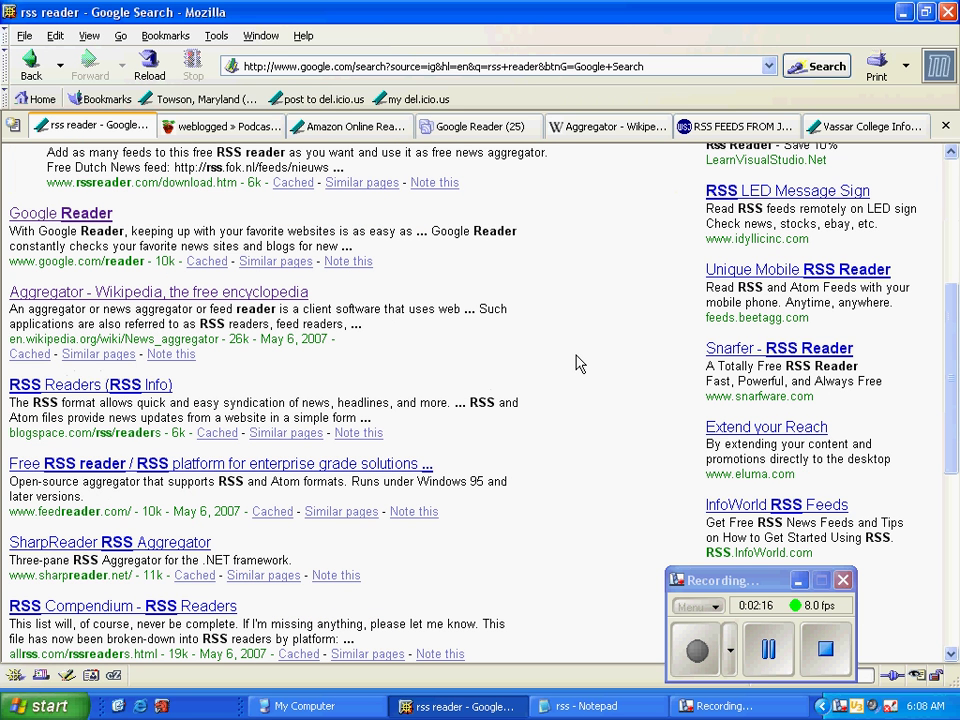
left_click(580, 127)
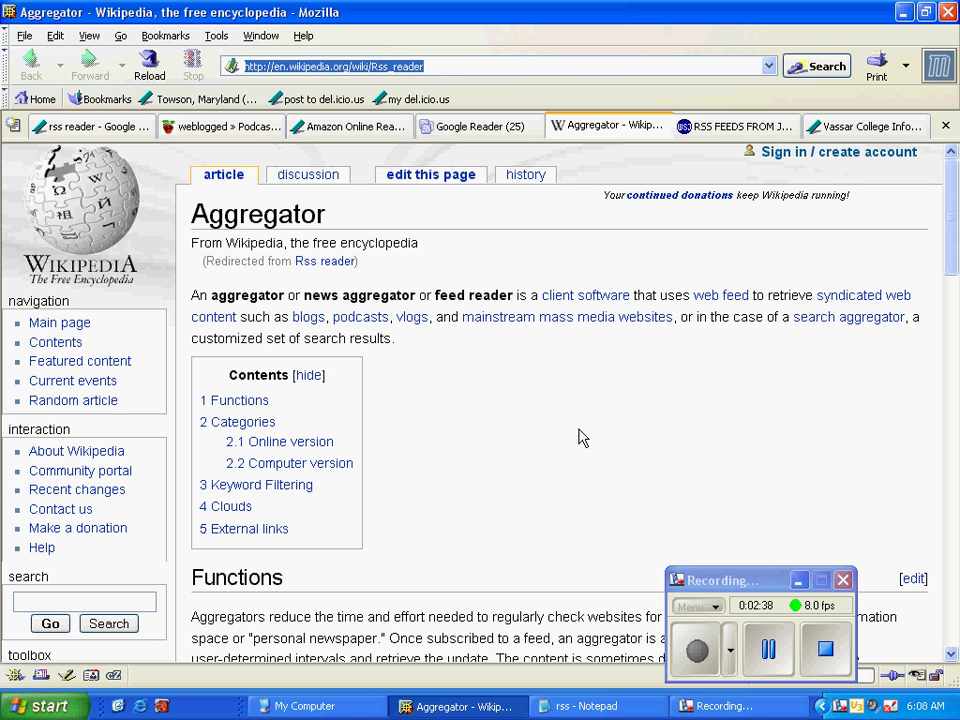
Step: In Google Reader, refresh the subscriptions, open the podcast feed, and briefly play and pause "eNewsletter Podcast for Carver Center for Arts & T"
left_click(505, 128)
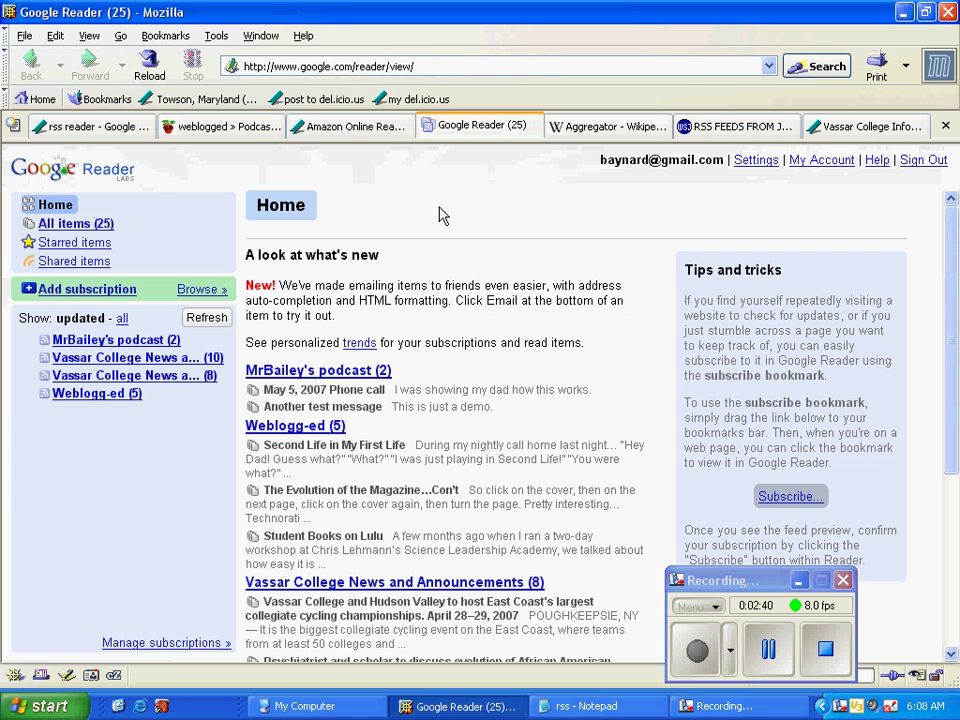
left_click(206, 318)
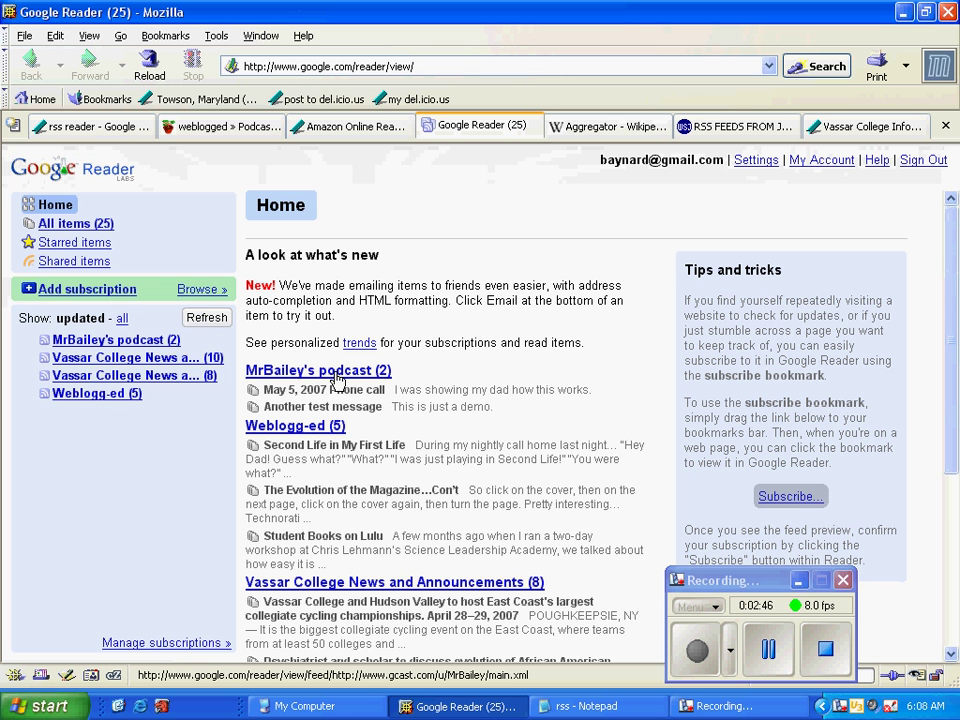
left_click(336, 374)
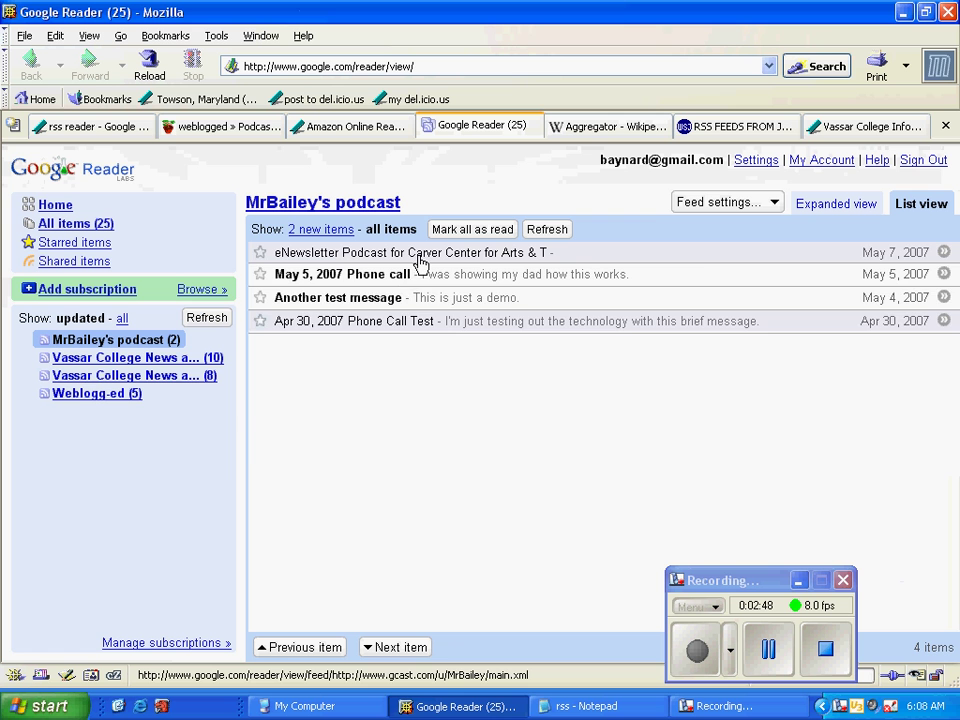
left_click(420, 258)
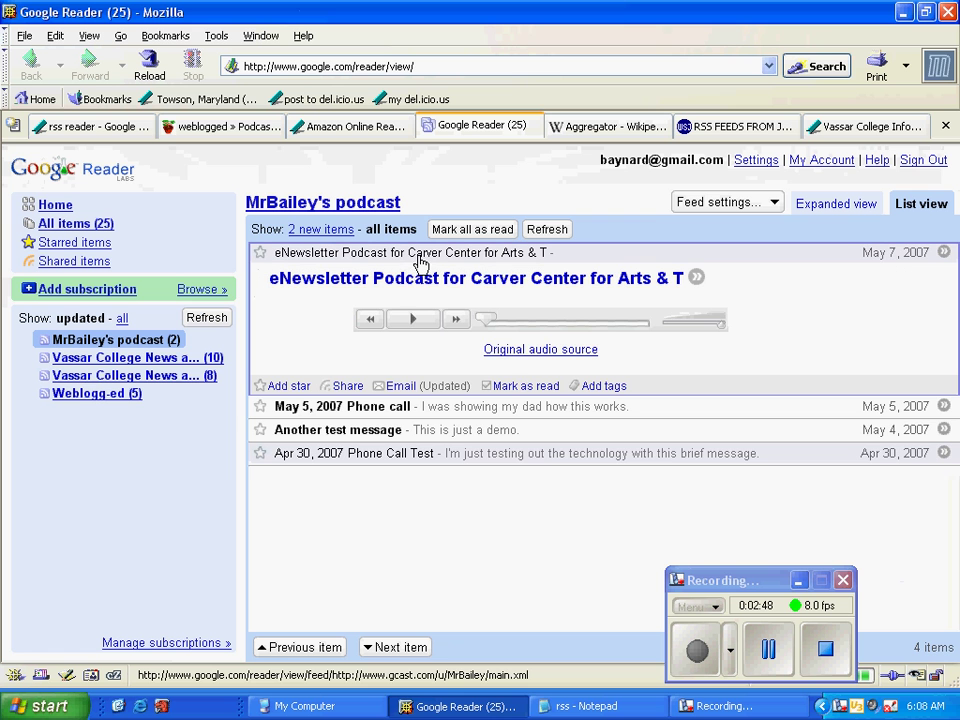
left_click(415, 319)
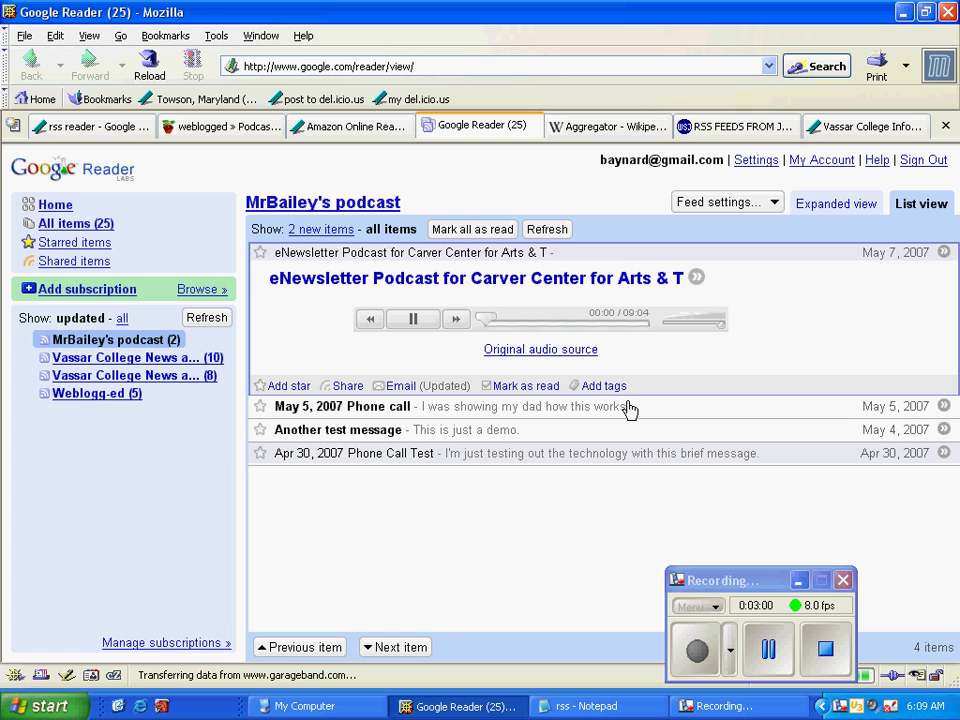
left_click(415, 321)
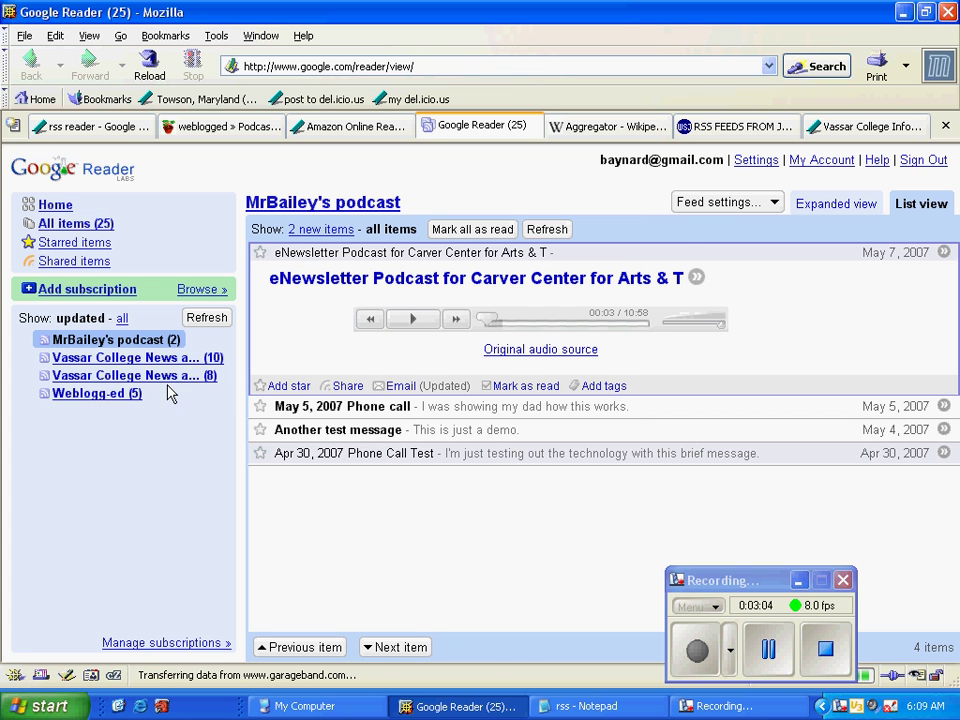
Step: Open the Weblogg-ed feed and read the posts "Second Life in My First Life" and "The Evolution of the Magazine…Con't"
left_click(100, 395)
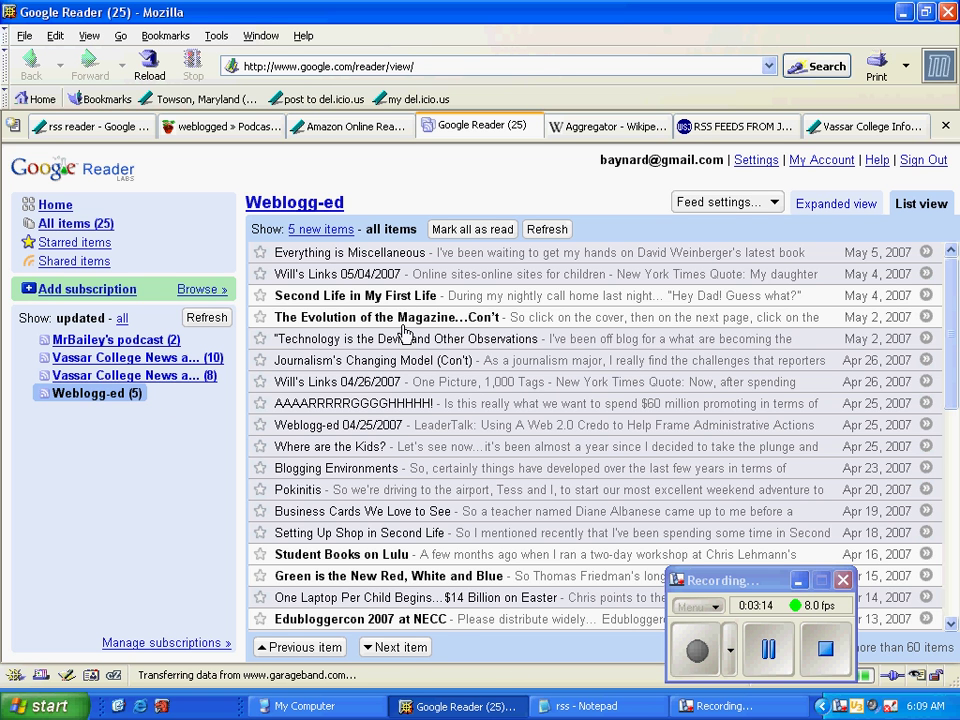
left_click(300, 295)
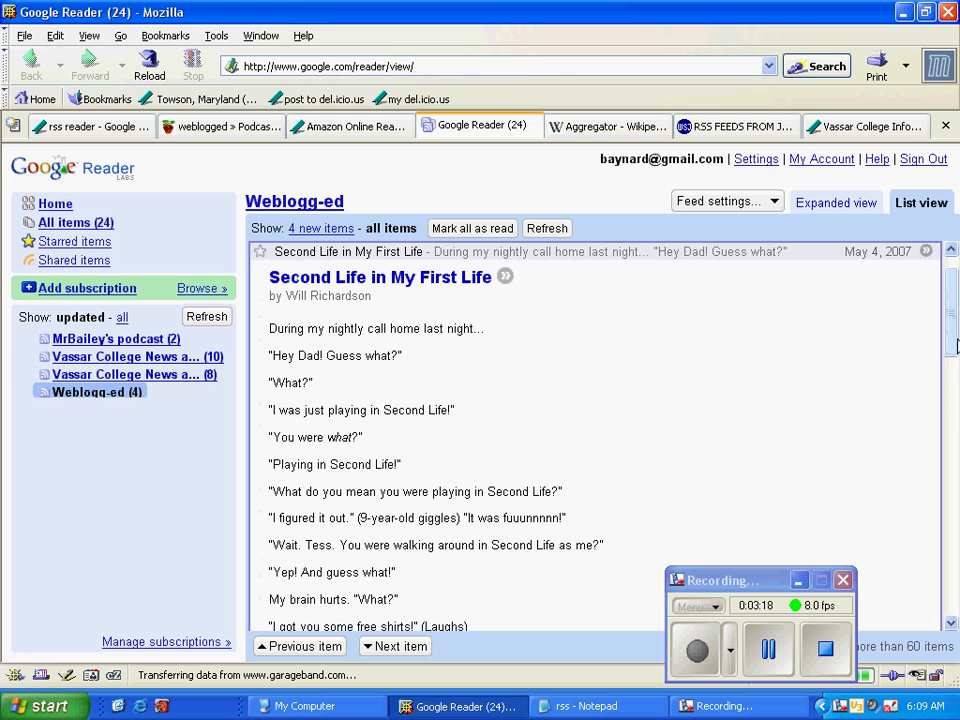
left_click_drag(955, 350, 955, 420)
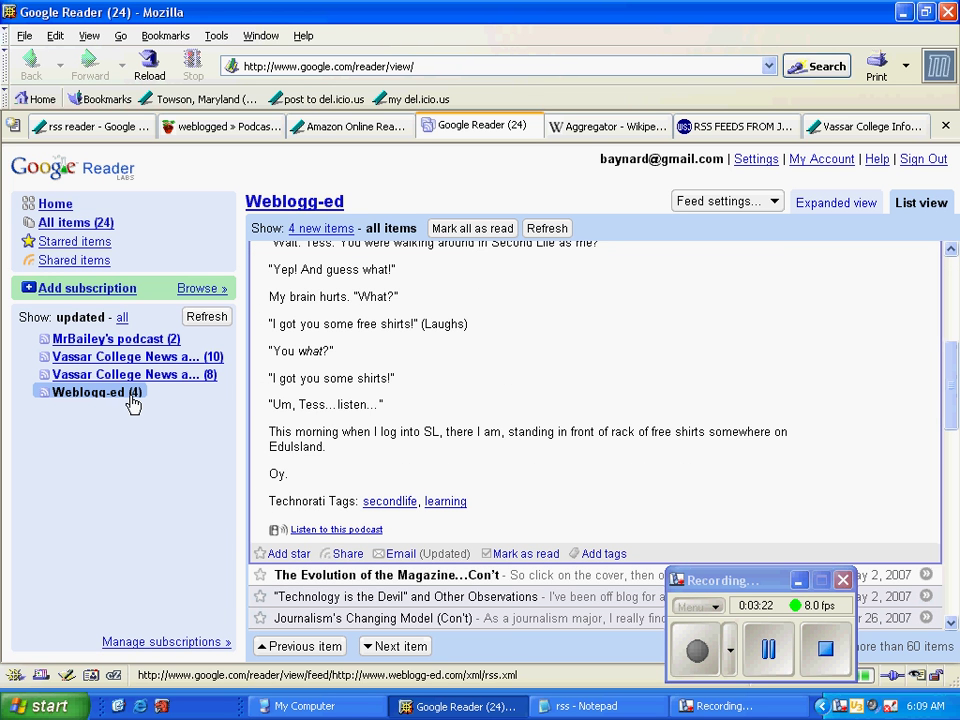
scroll(693, 392, "down", 4)
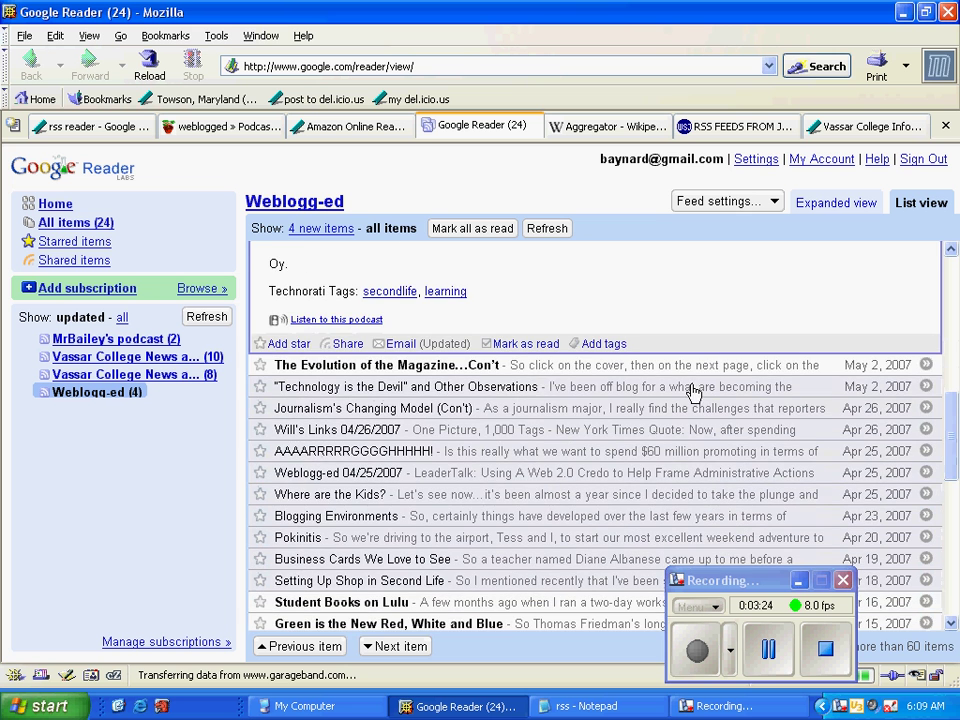
left_click(456, 366)
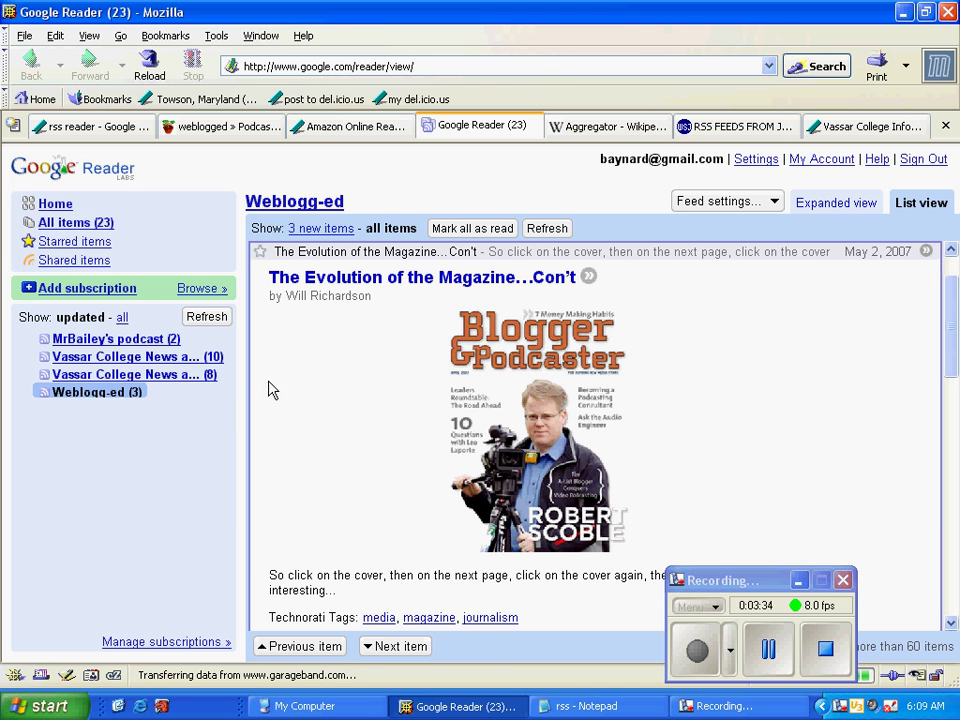
Step: Subscribe to the "Technology What's News" feed from the WSJ Technology section of the Wall Street Journal RSS page, using Google Reader
left_click(785, 130)
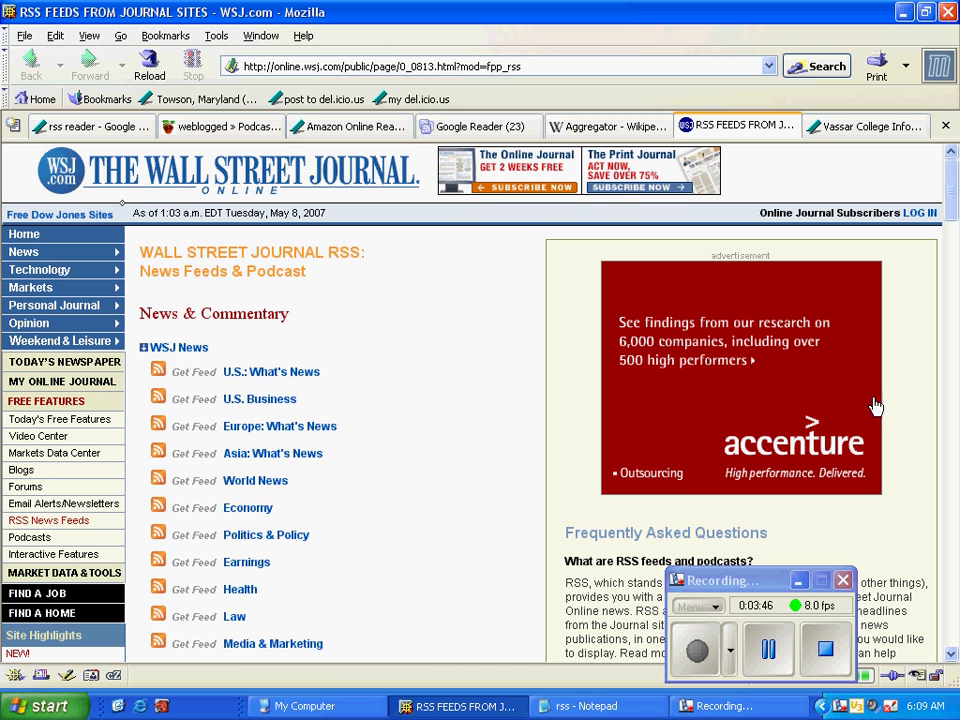
scroll(955, 240, "down", 3)
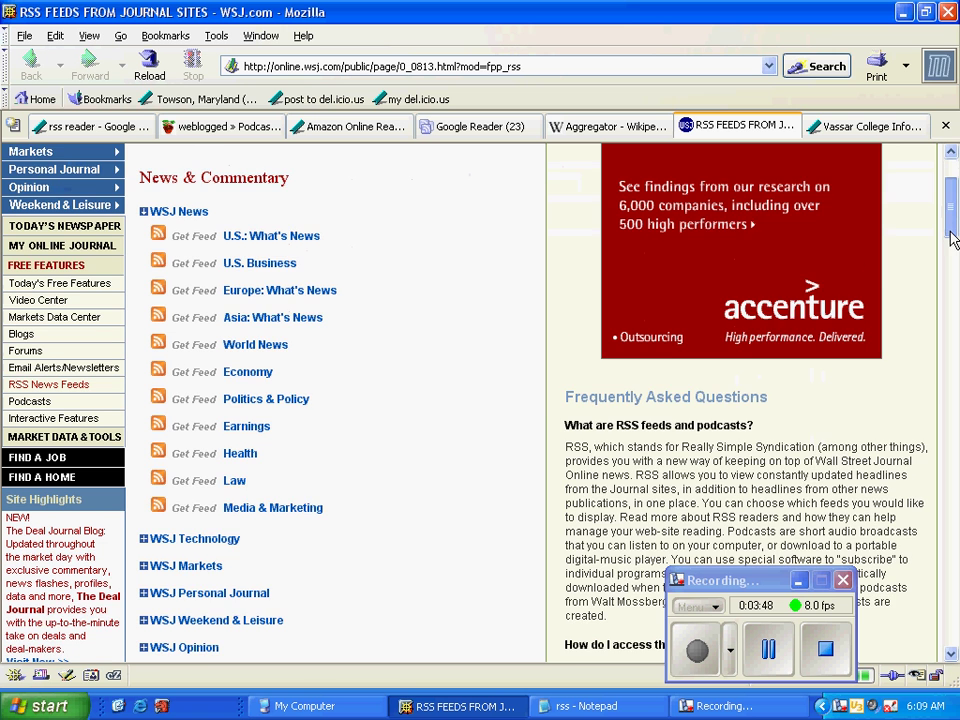
scroll(955, 240, "down", 1)
left_click(214, 488)
scroll(390, 495, "down", 3)
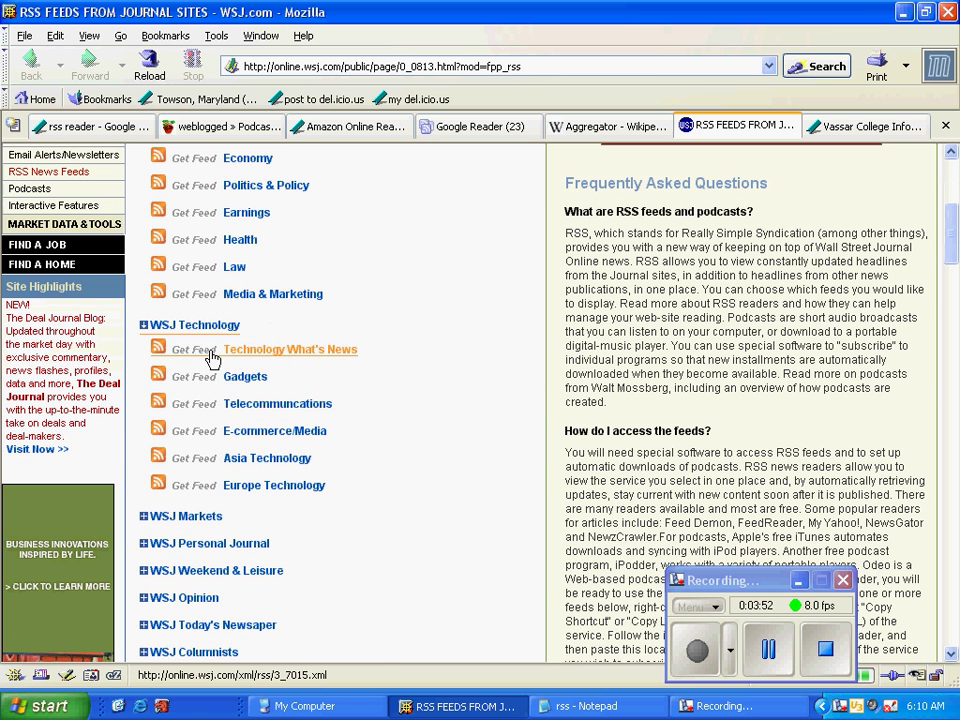
mouse_move(213, 358)
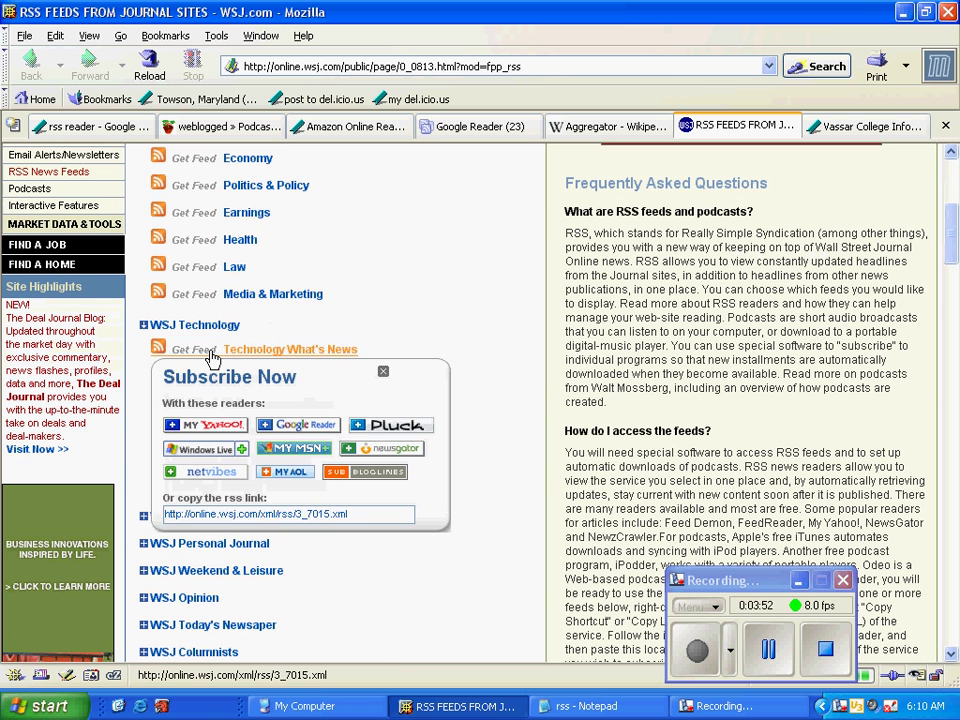
left_click(295, 429)
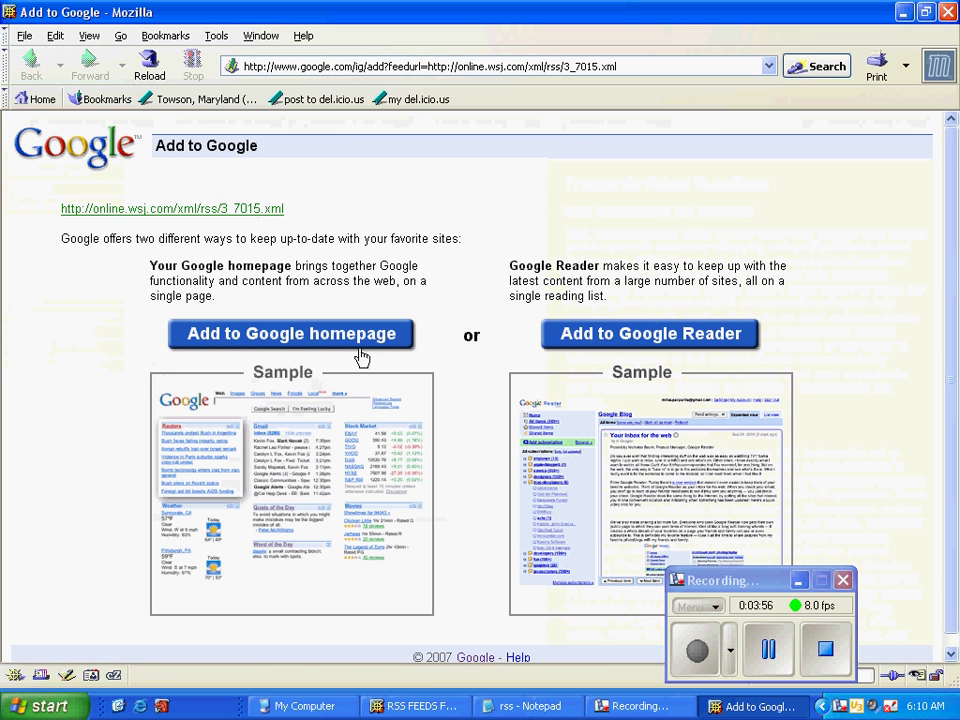
left_click(657, 345)
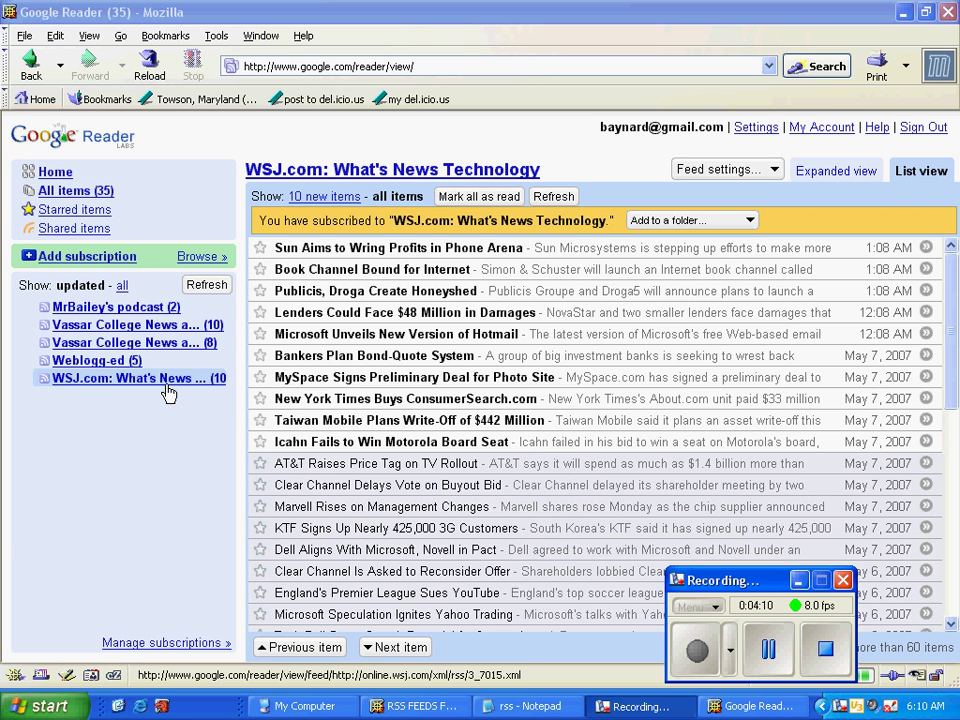
Step: Open the article "Sun Aims to Wring Profits in Phone Arena" in the WSJ technology feed
left_click(433, 250)
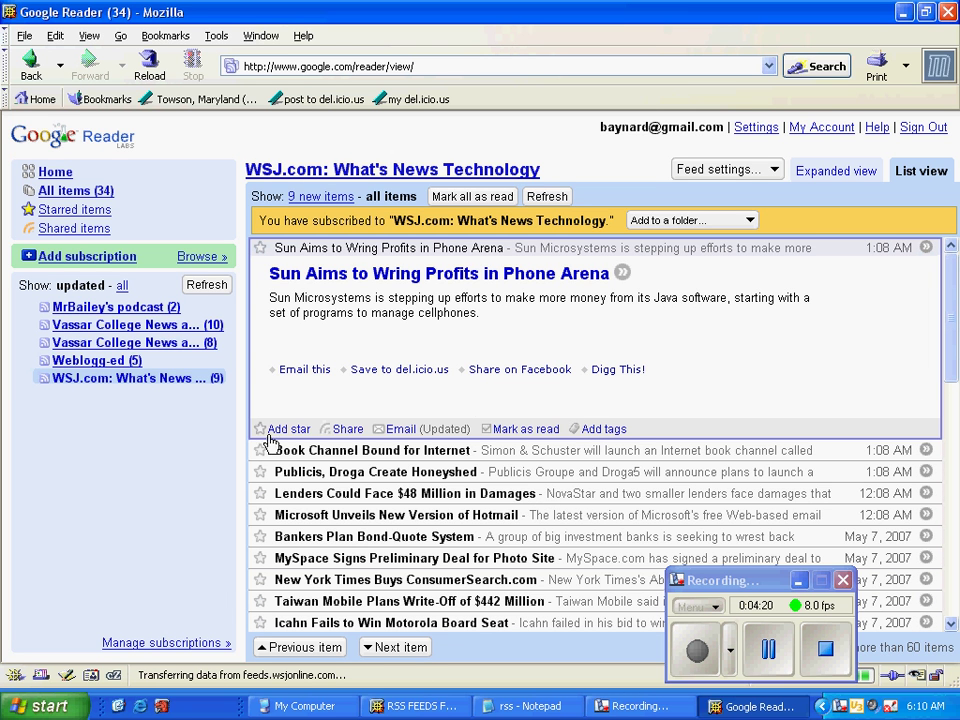
left_click(765, 652)
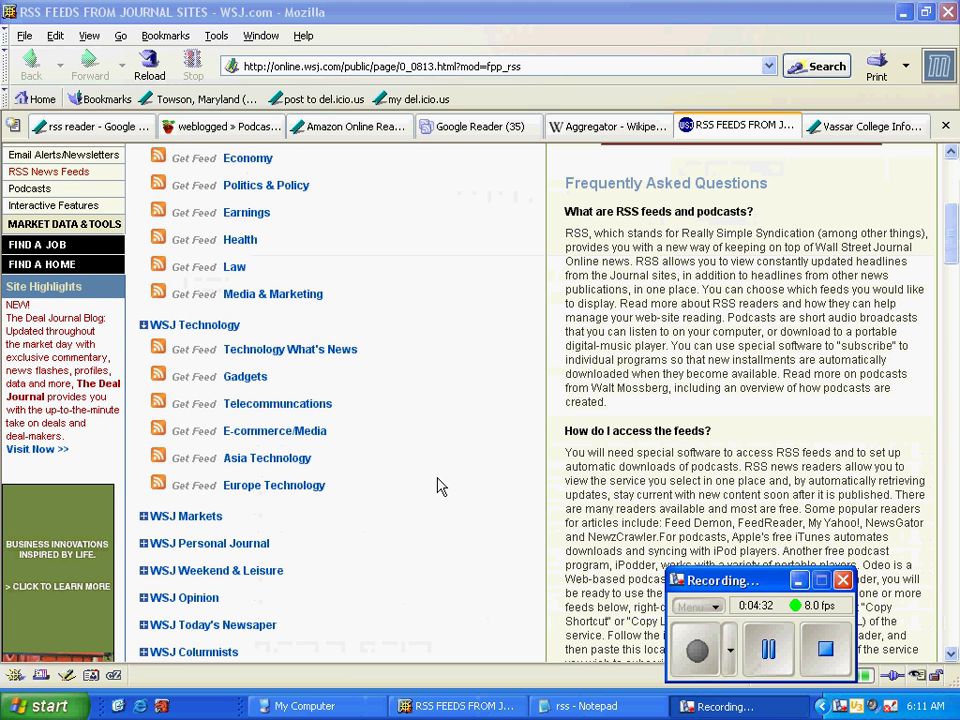
left_click(276, 465)
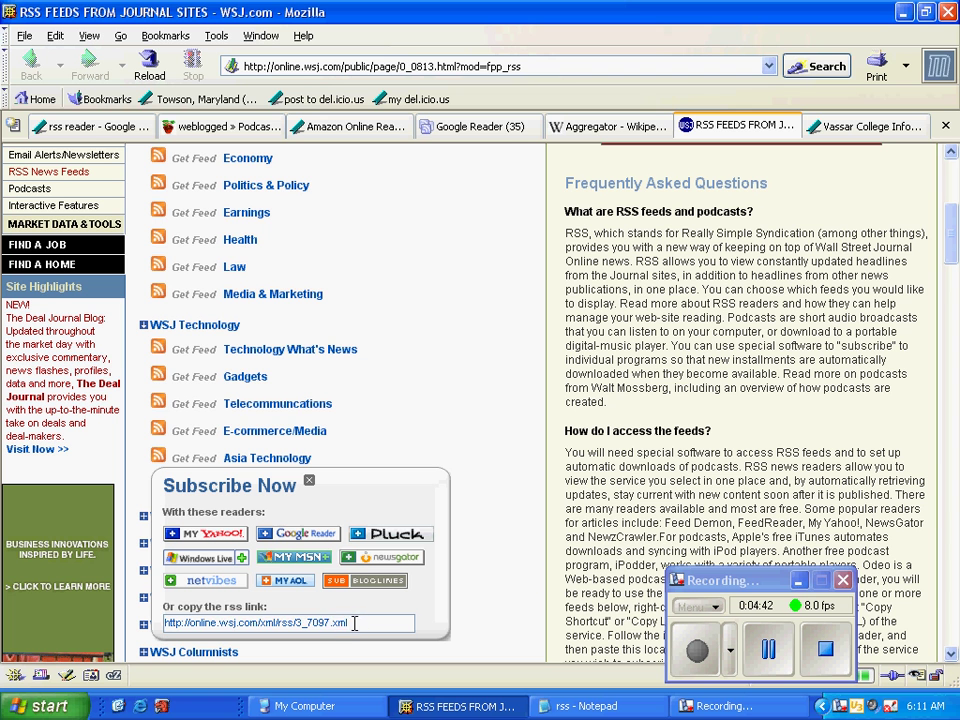
left_click_drag(354, 623, 165, 623)
key("ctrl+c")
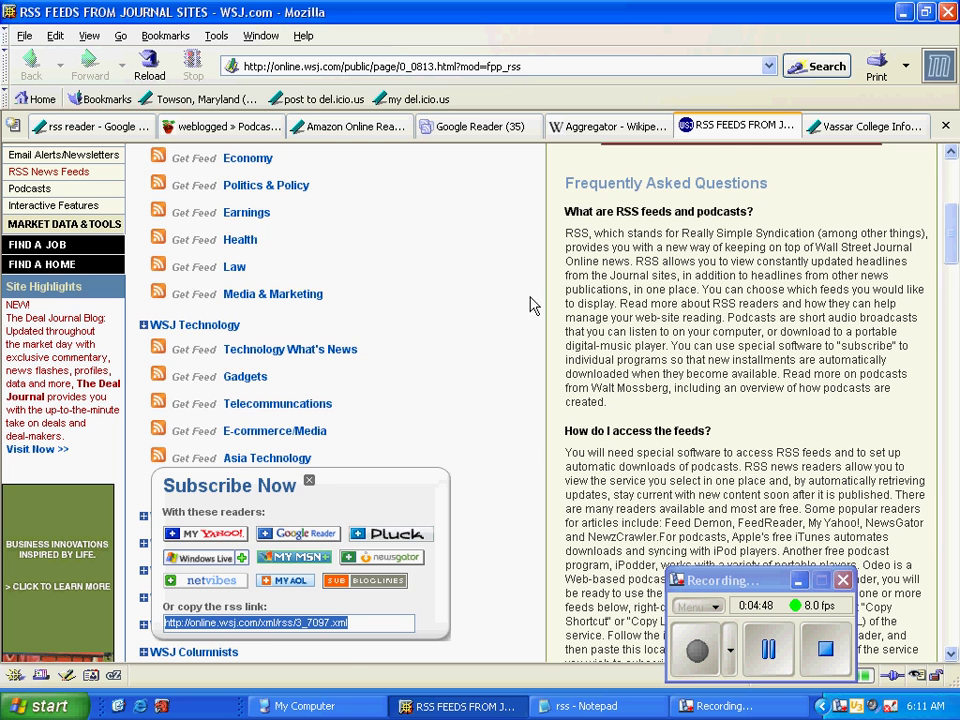
left_click(475, 126)
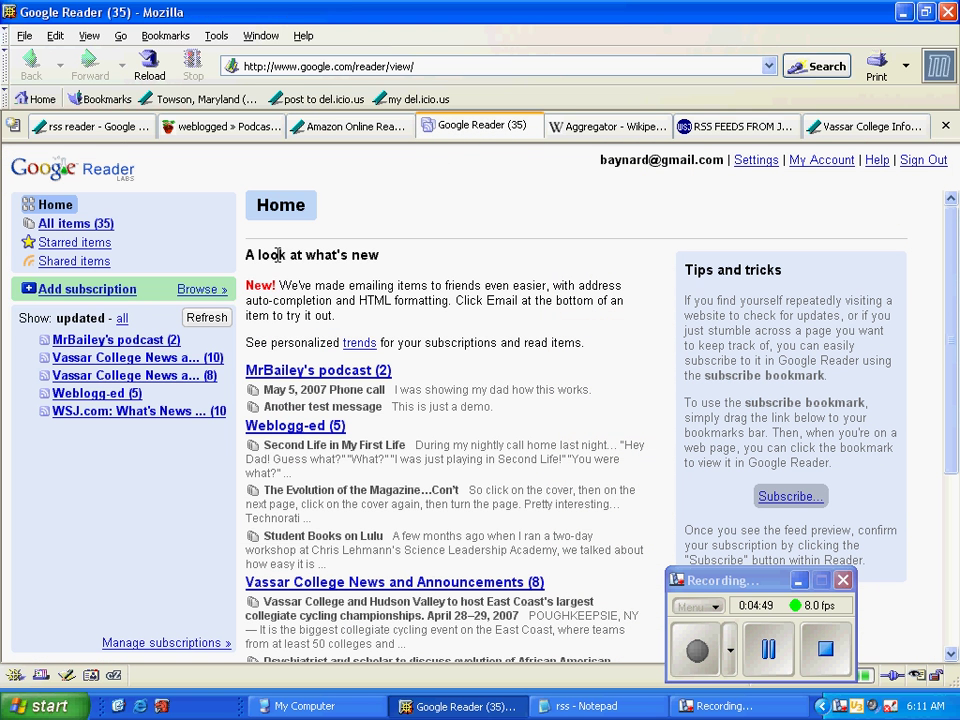
left_click(108, 290)
key("ctrl+v")
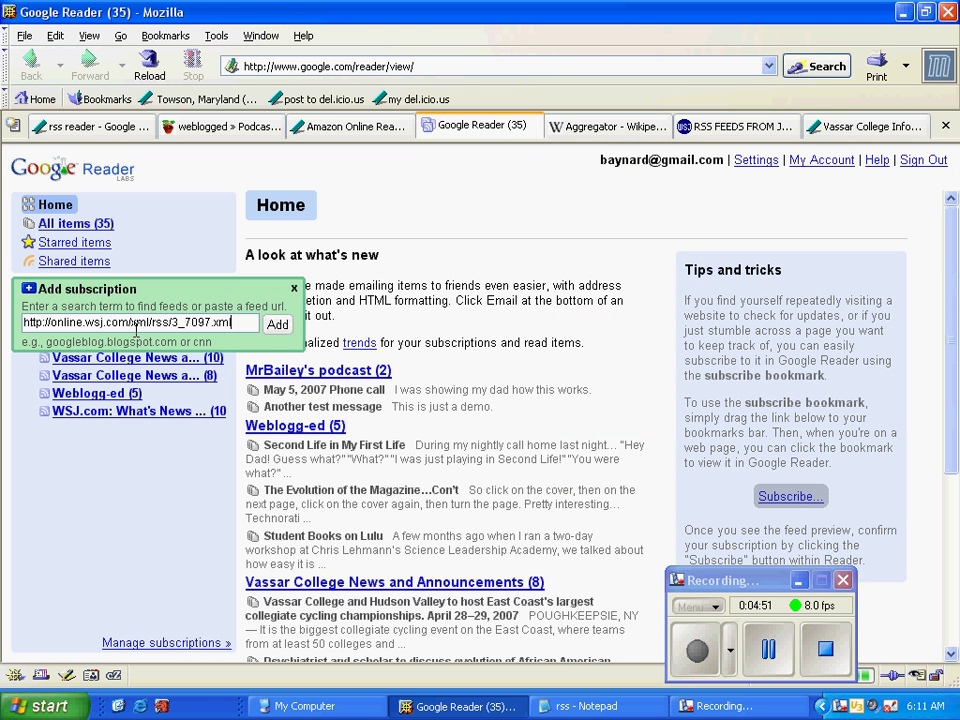
left_click(278, 326)
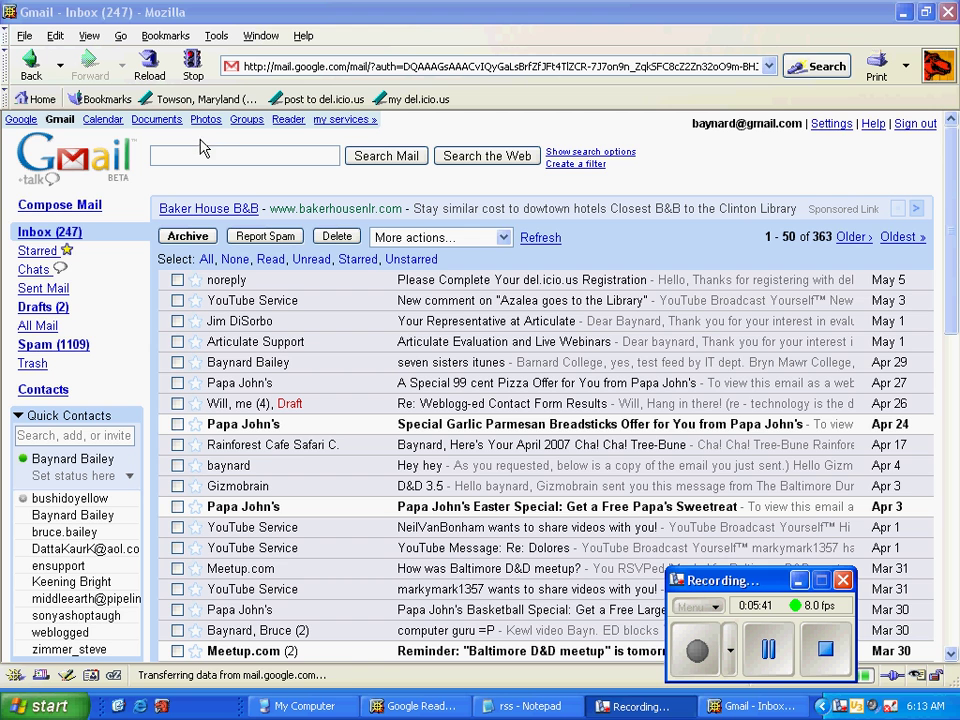
Step: Open Google Reader from the Gmail inbox
left_click(296, 121)
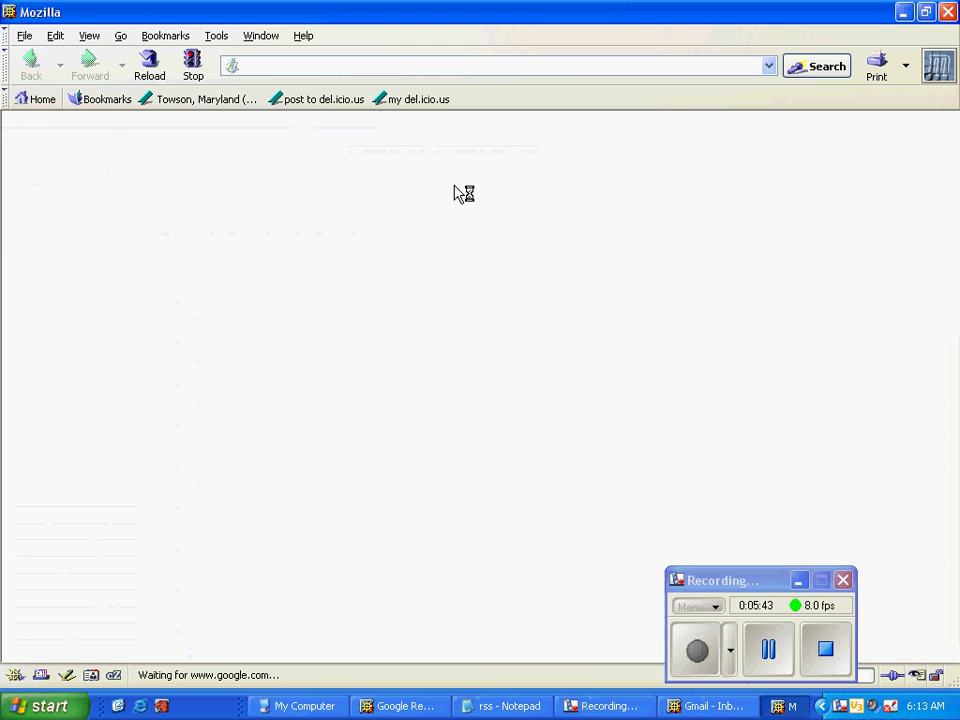